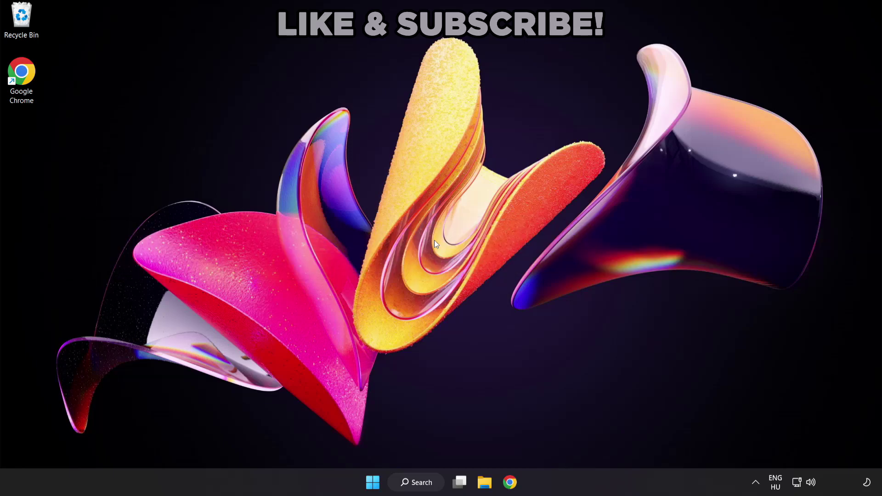
# - Search Windows for 'device manager'
pyautogui.click(423, 486)
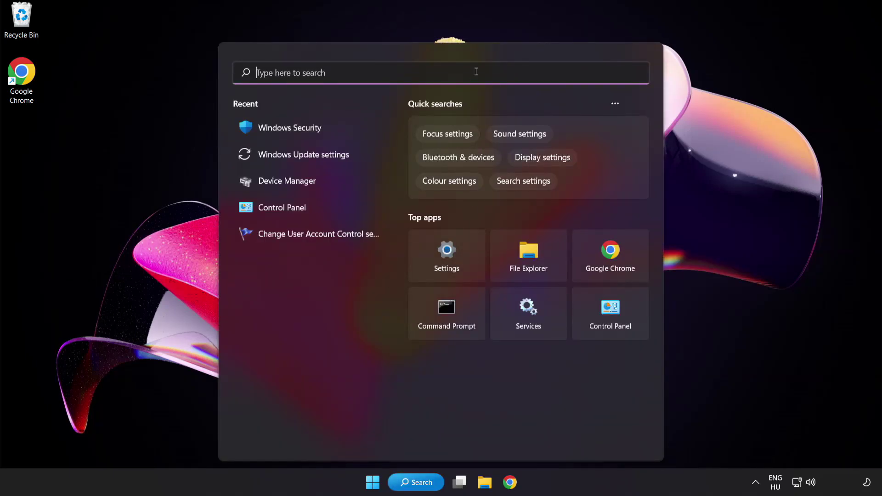
pyautogui.write('device manag')
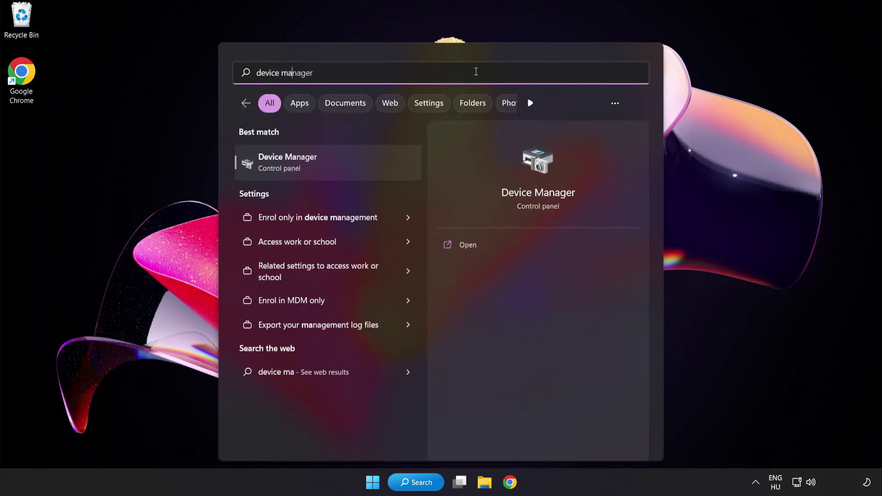
pyautogui.write('er')
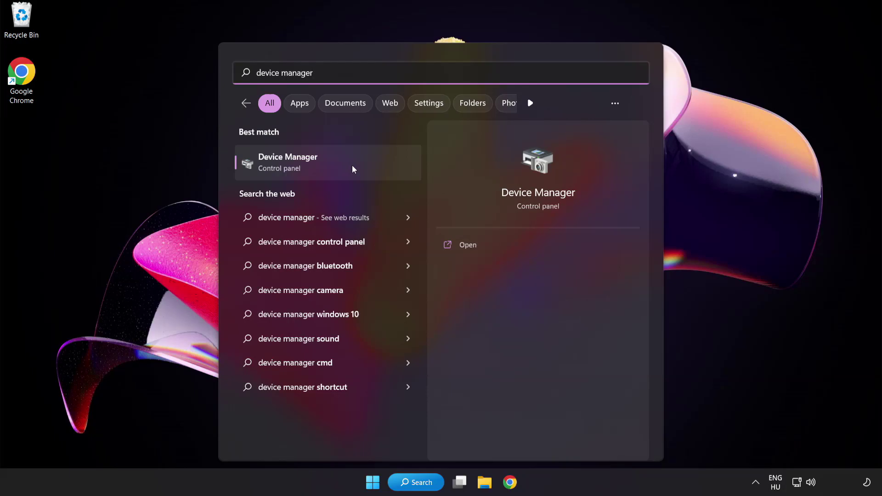
# - Open Device Manager, expand Display adapters and bring up the VMware SVGA 3D adapter's menu
pyautogui.click(352, 164)
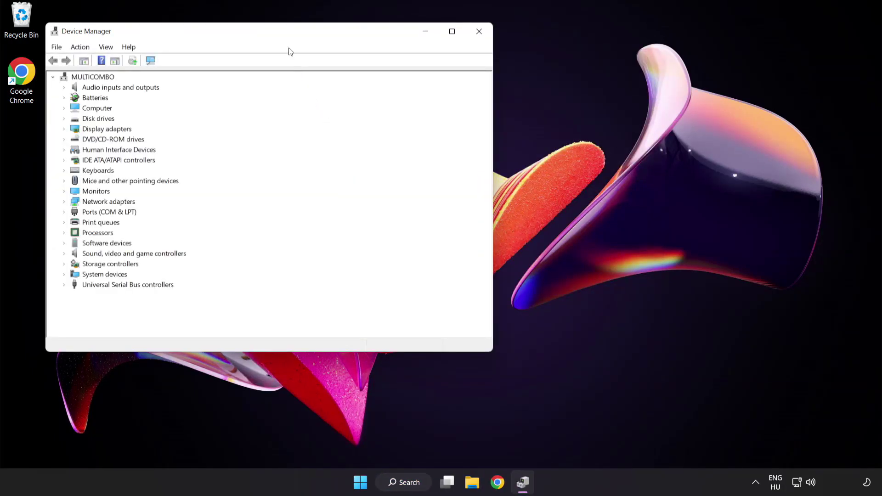
pyautogui.moveTo(284, 32); pyautogui.dragTo(432, 92)
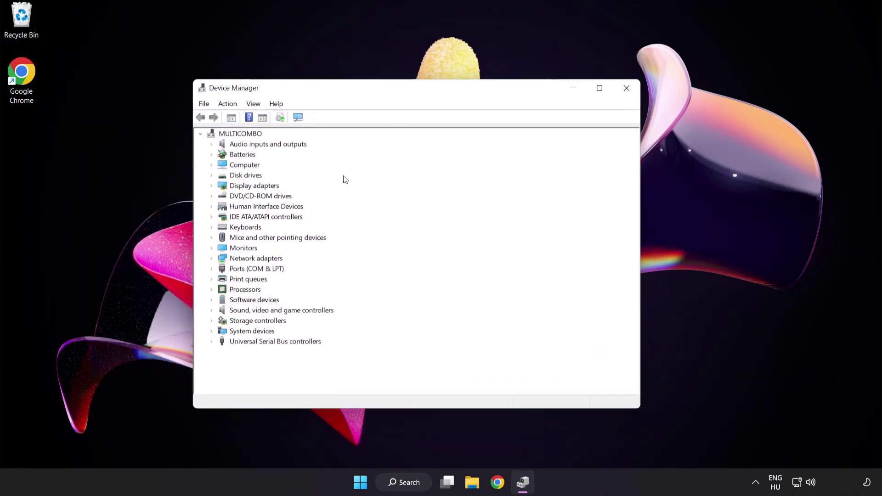
pyautogui.click(272, 187)
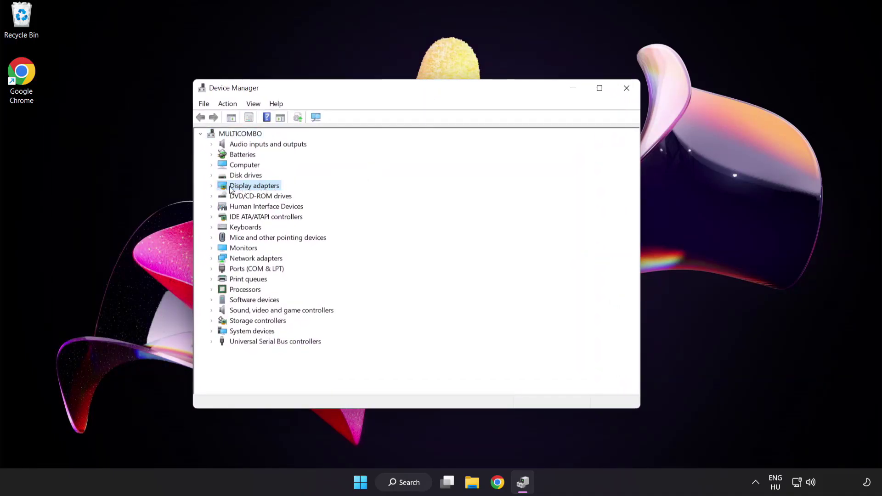
pyautogui.click(212, 187)
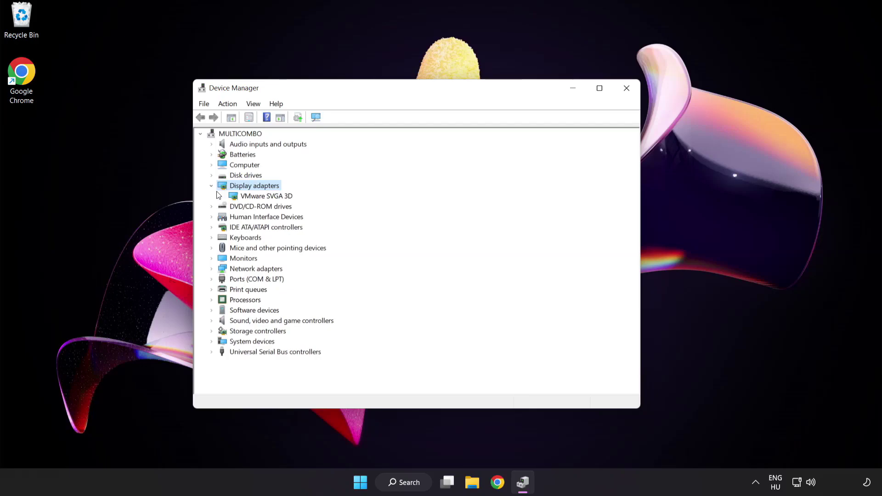
pyautogui.click(233, 198)
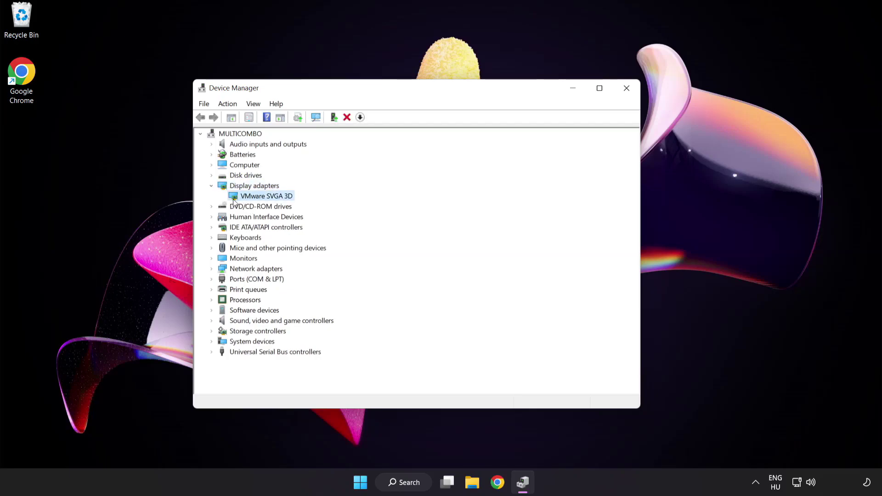
pyautogui.rightClick(260, 198)
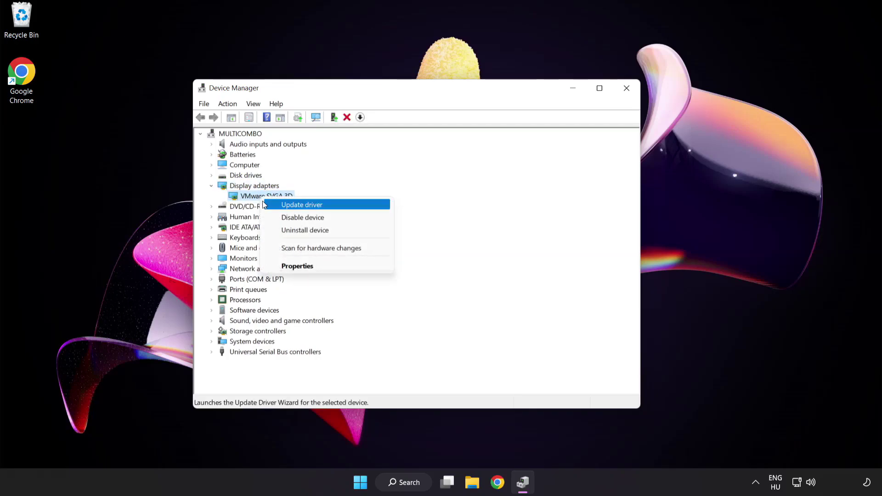
# - Search automatically for a VMware SVGA 3D driver; the best driver is already installed
pyautogui.click(342, 204)
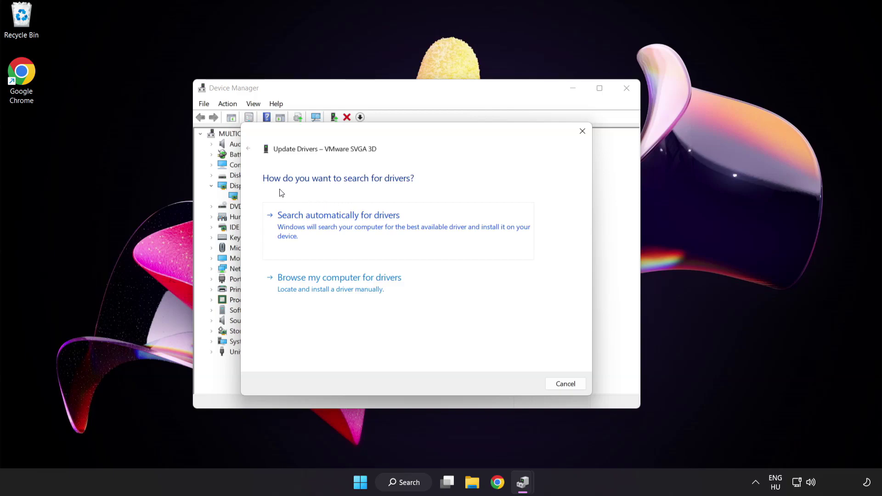
pyautogui.click(384, 225)
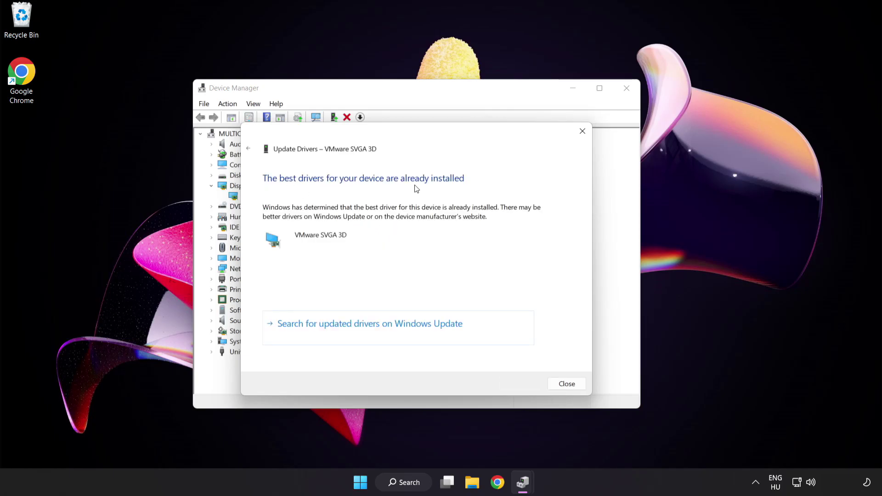
pyautogui.click(564, 385)
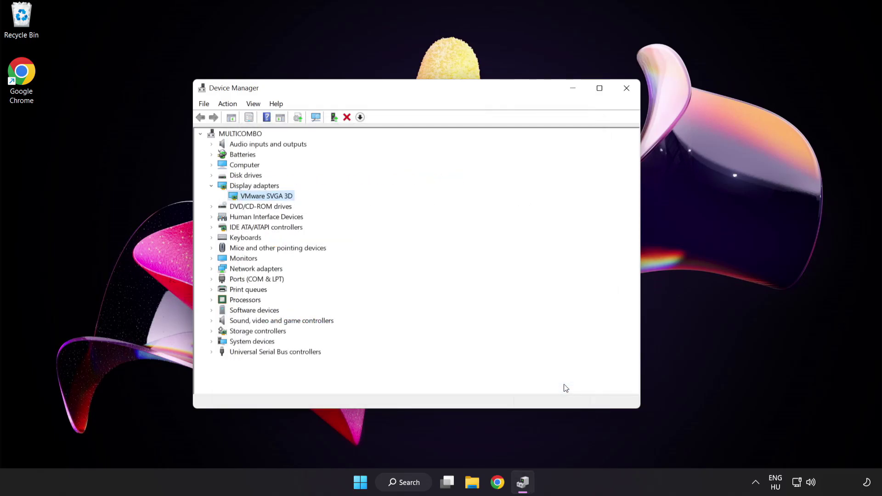
# - Close Device Manager and search Windows for 'update'
pyautogui.click(627, 89)
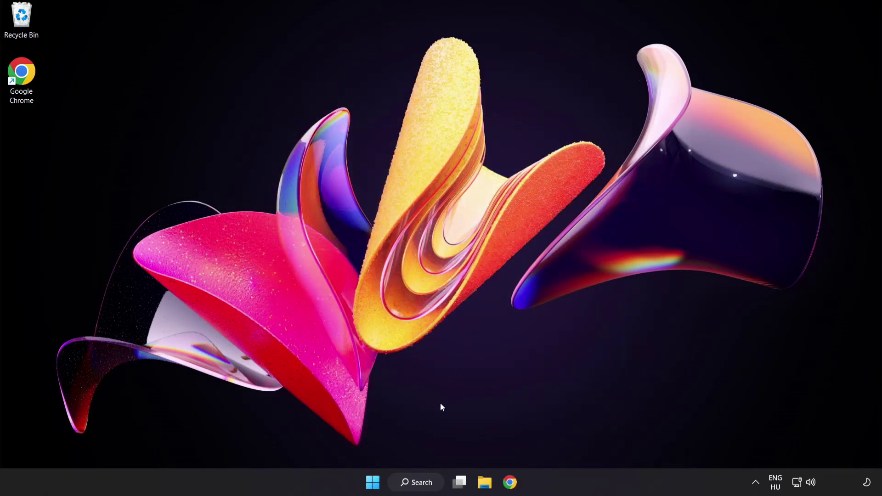
pyautogui.click(425, 481)
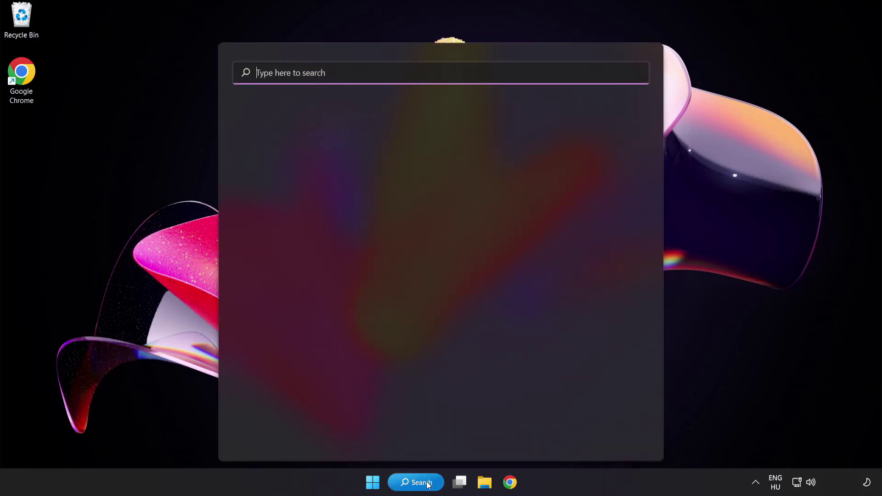
pyautogui.write('update')
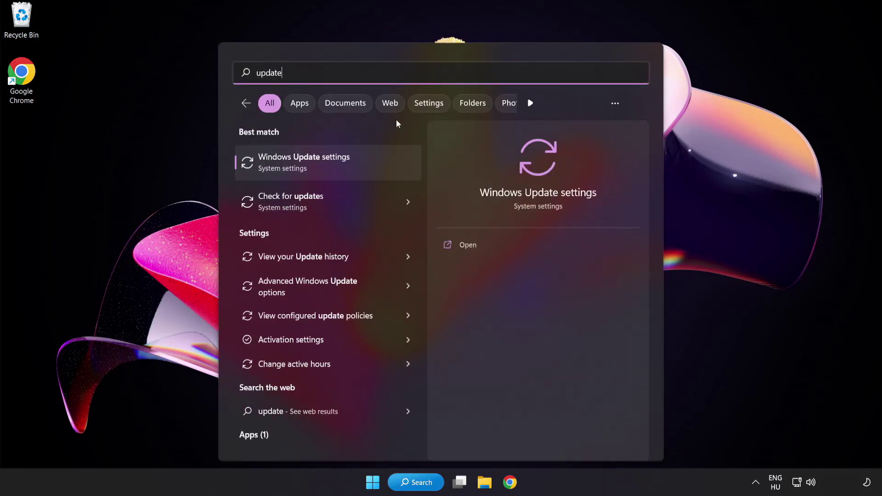
# - Check for updates in Windows Update, then close Settings once it reports up to date
pyautogui.click(337, 166)
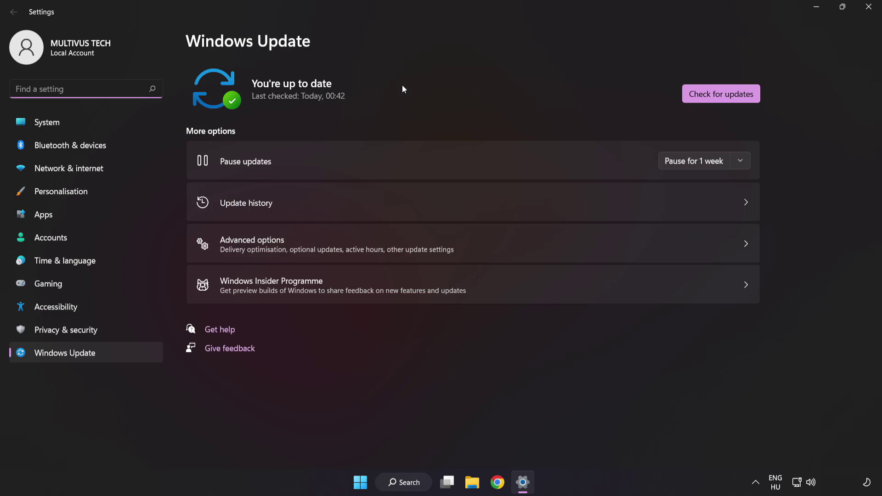
pyautogui.click(717, 98)
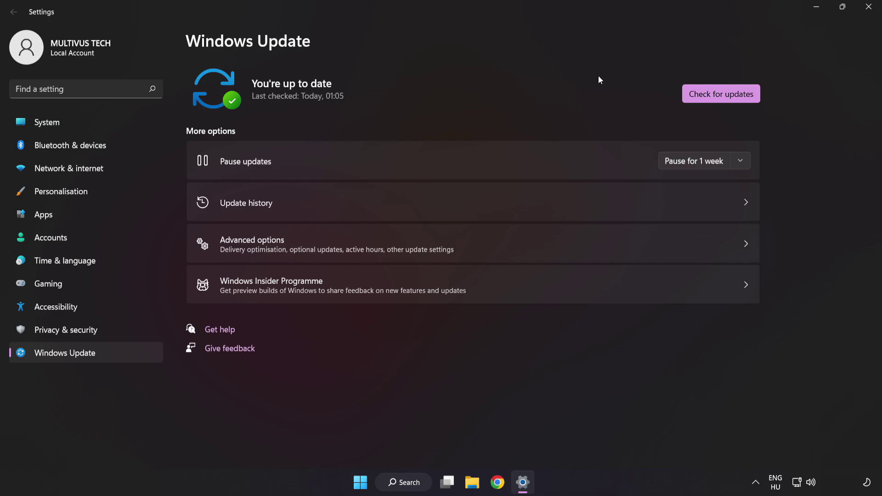
pyautogui.click(867, 10)
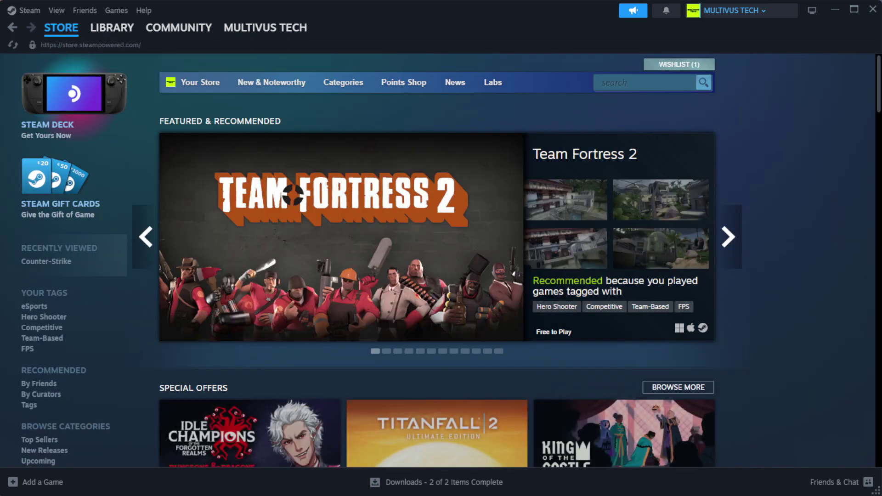
# - Go to the Steam library and bring up the menu for YOUR NOT WORKING GAME
pyautogui.moveTo(127, 34)
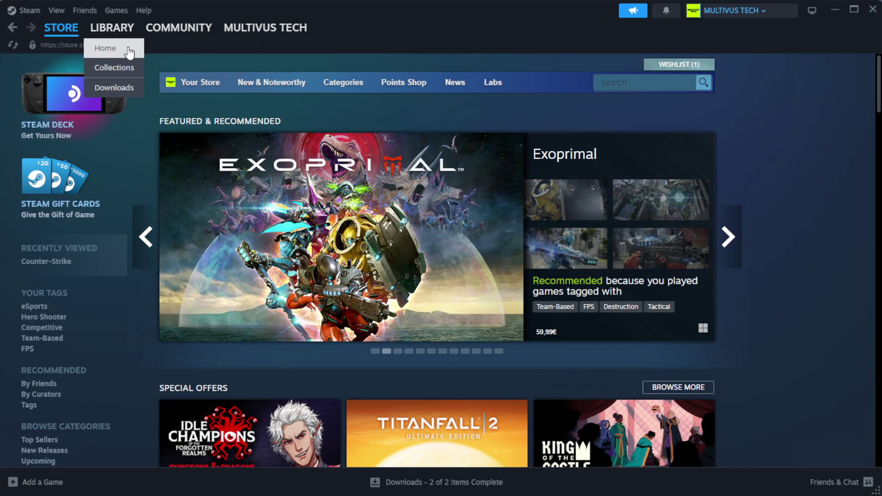
pyautogui.click(125, 48)
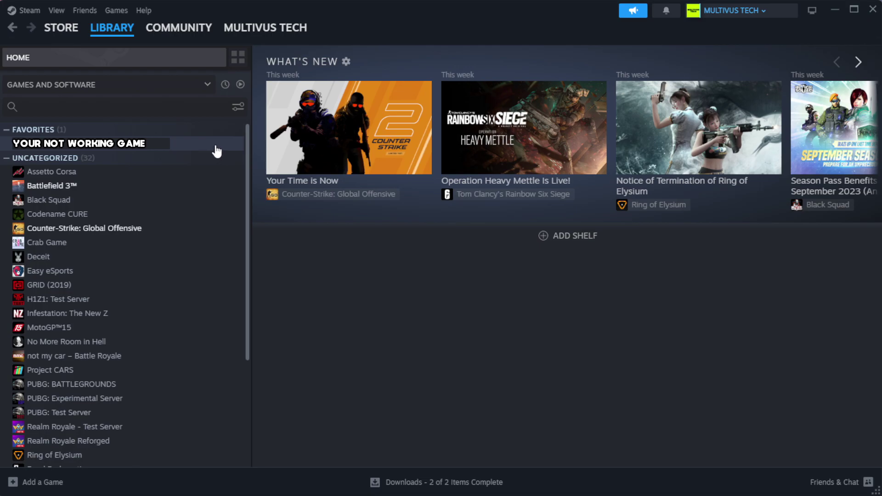
pyautogui.rightClick(217, 150)
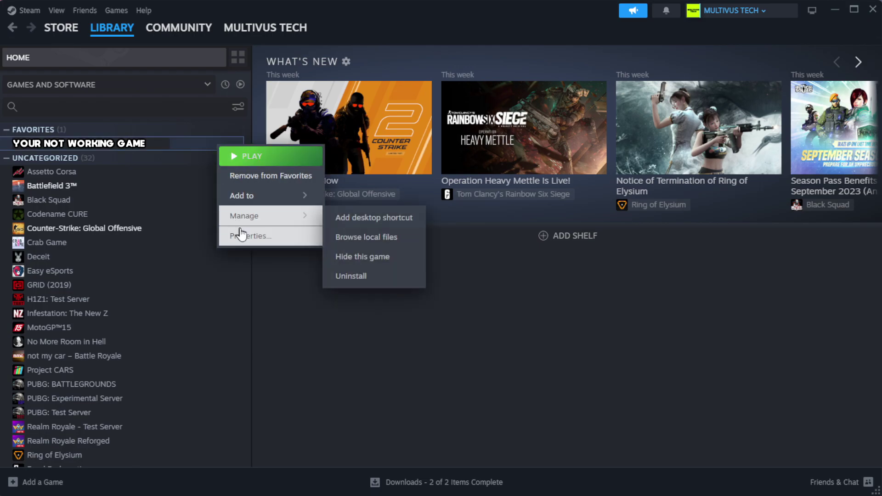
# - Verify the game's file integrity under Properties > Installed Files, validating all 1039 files
pyautogui.click(280, 241)
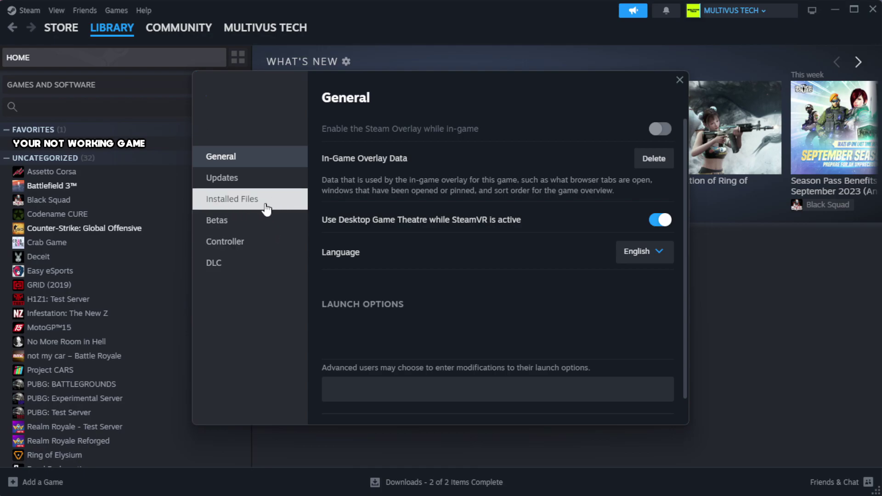
pyautogui.click(289, 209)
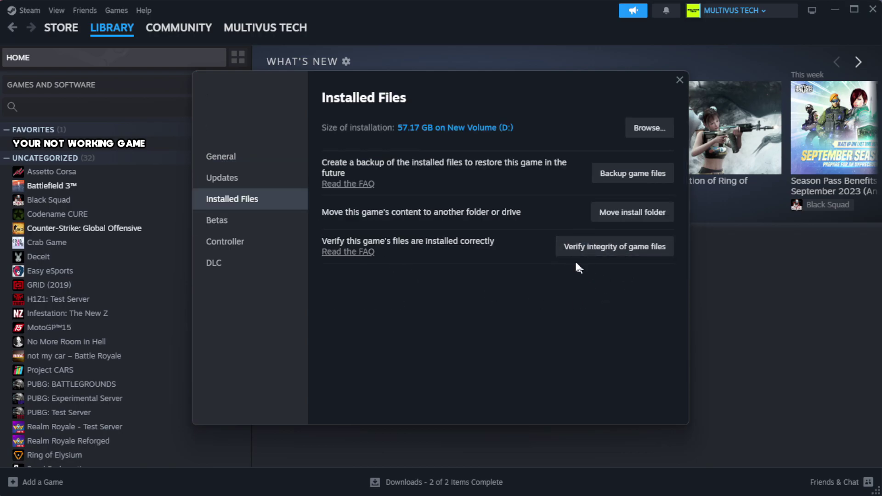
pyautogui.click(620, 254)
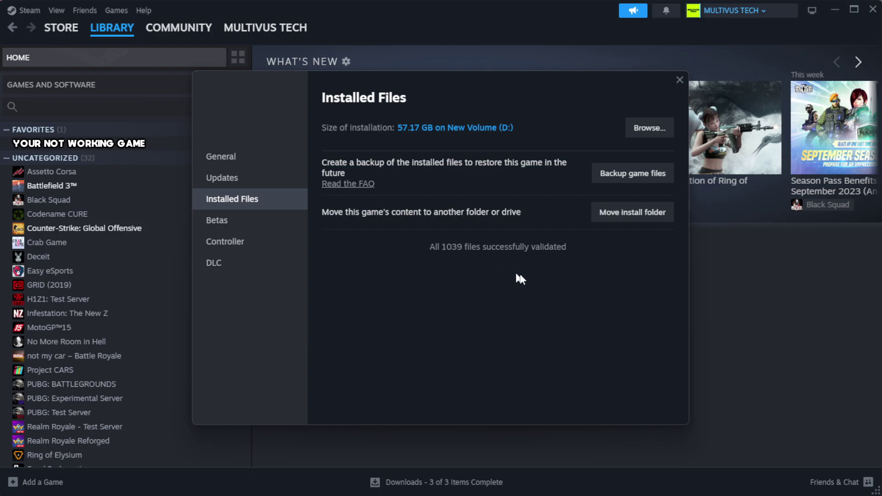
# - Open the game's install folder and the Properties dialog of the YOUR NOT WORKING GAME shortcut
pyautogui.click(647, 136)
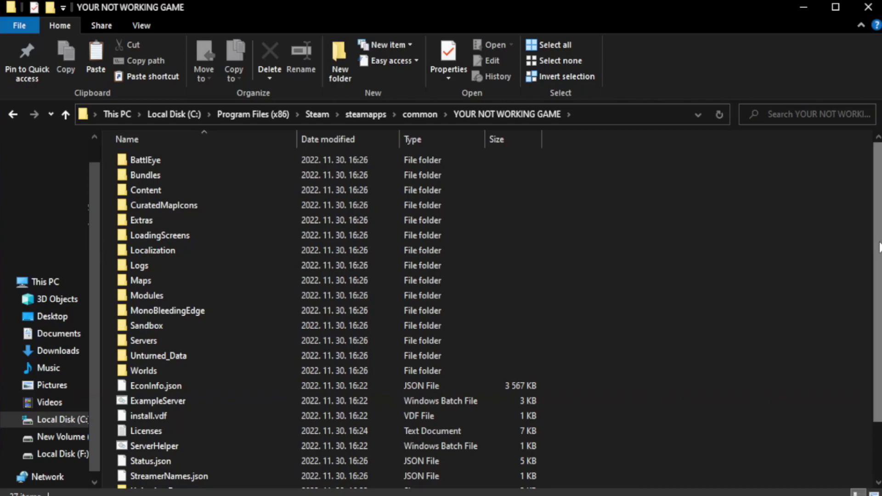
pyautogui.moveTo(878, 273); pyautogui.dragTo(879, 329)
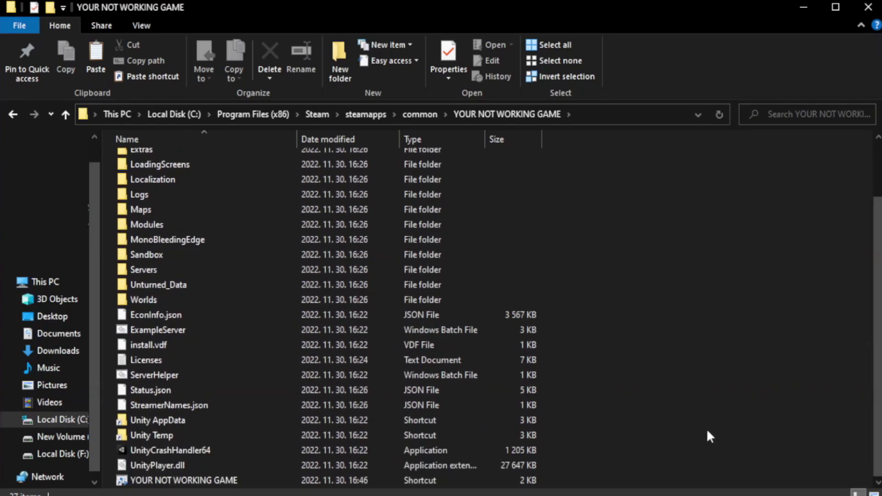
pyautogui.click(349, 481)
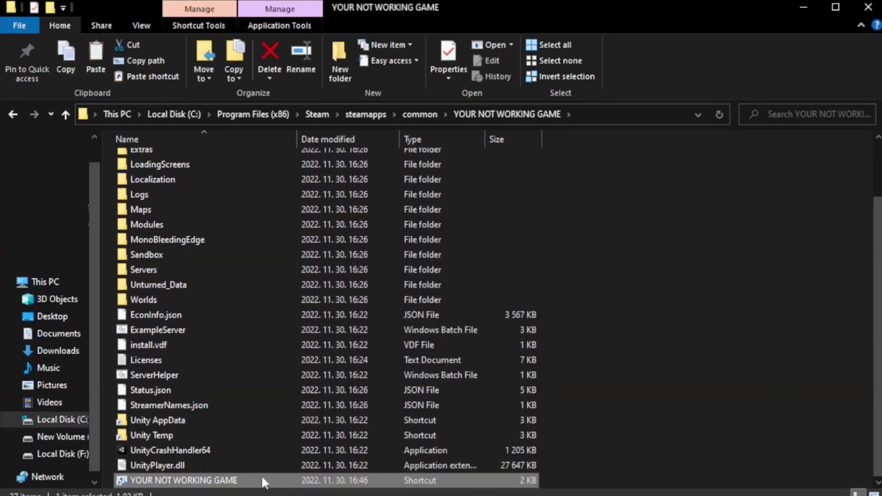
pyautogui.rightClick(294, 478)
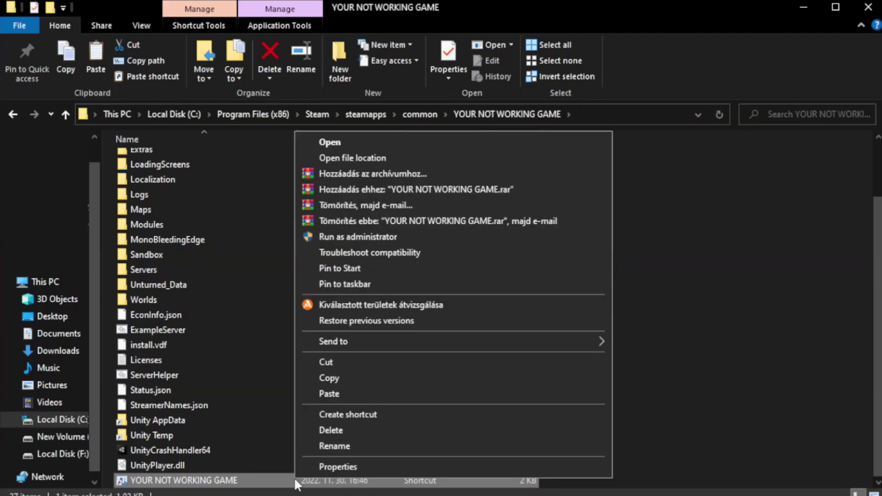
pyautogui.click(450, 466)
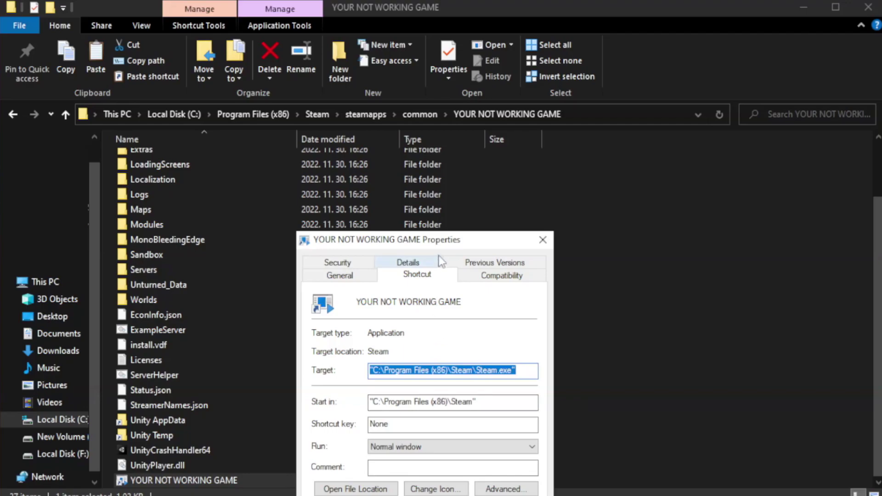
pyautogui.moveTo(444, 245); pyautogui.dragTo(442, 90)
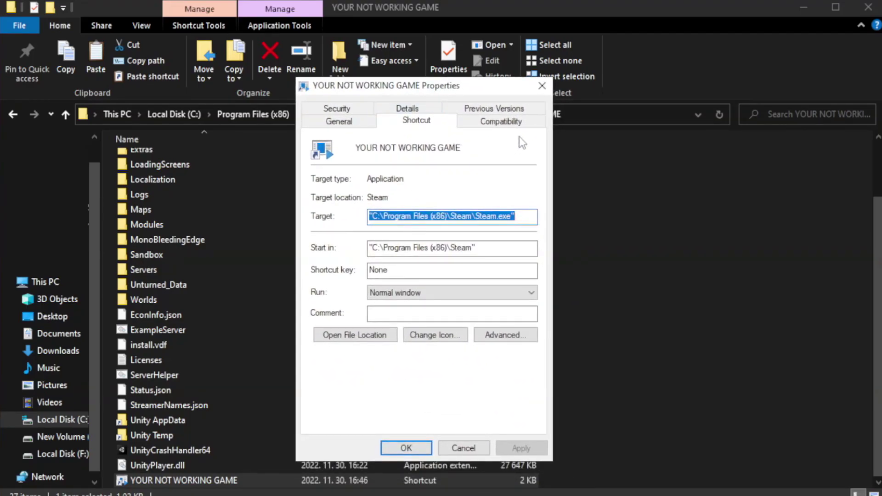
# - Set the shortcut to Windows 8 compatibility mode, run as administrator, no fullscreen optimizations
pyautogui.click(496, 123)
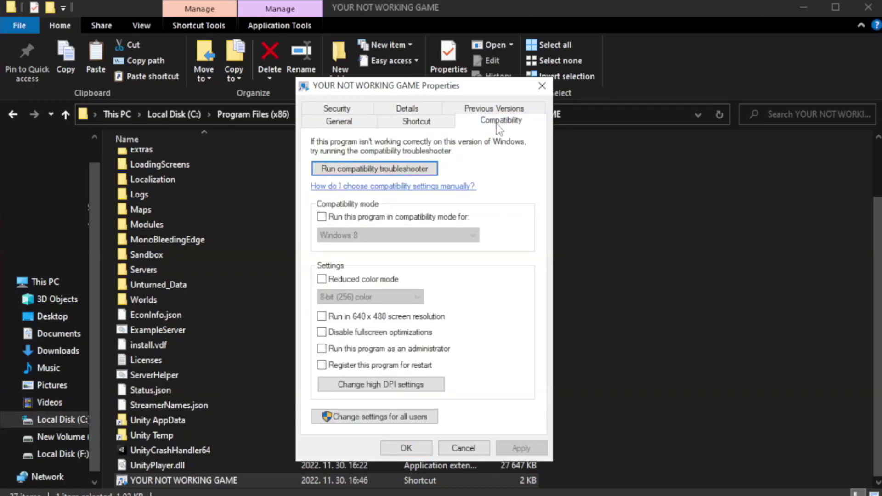
pyautogui.click(349, 216)
pyautogui.click(378, 235)
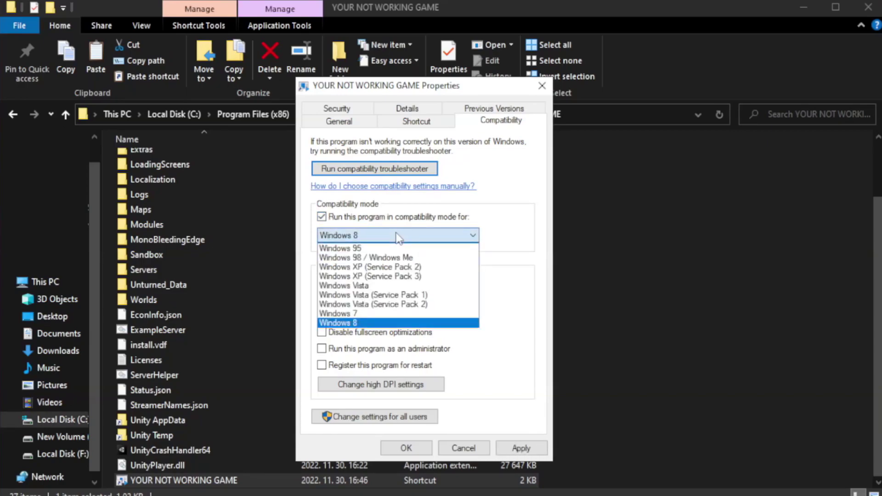
pyautogui.click(374, 324)
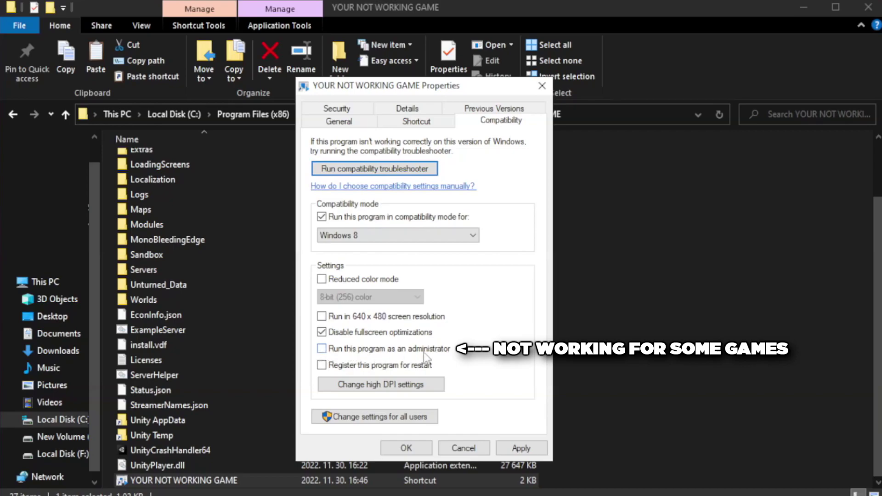
pyautogui.click(347, 354)
pyautogui.click(521, 449)
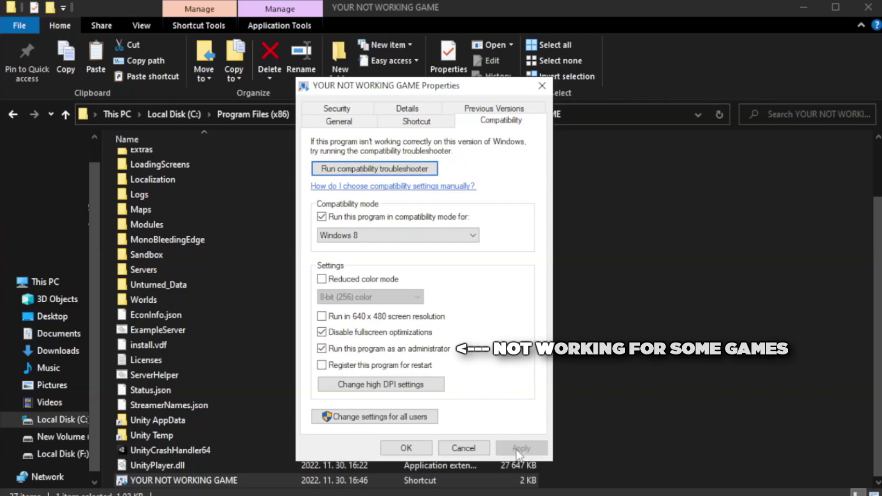
pyautogui.click(405, 448)
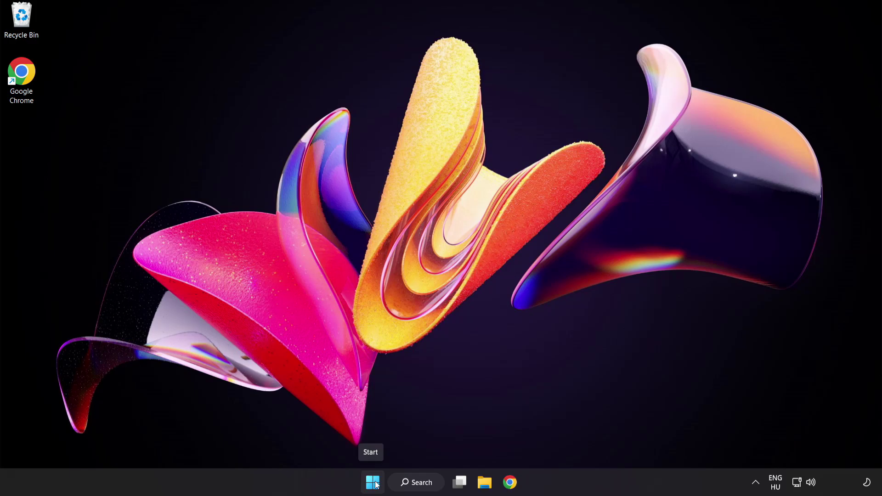
# - Open the Start button's quick-link menu of system tools
pyautogui.rightClick(376, 485)
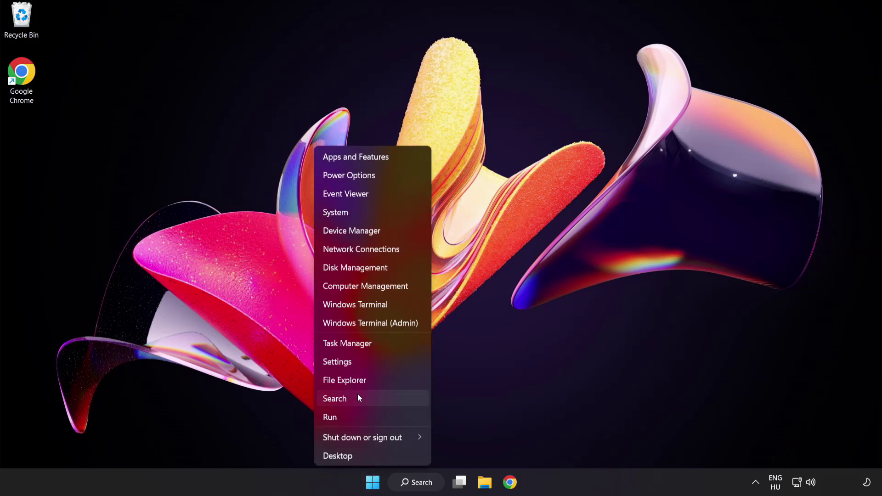
# - In Task Manager's Startup list, disable Cortana, Phone Link, Terminal and the Windows Security notification icon
pyautogui.click(383, 346)
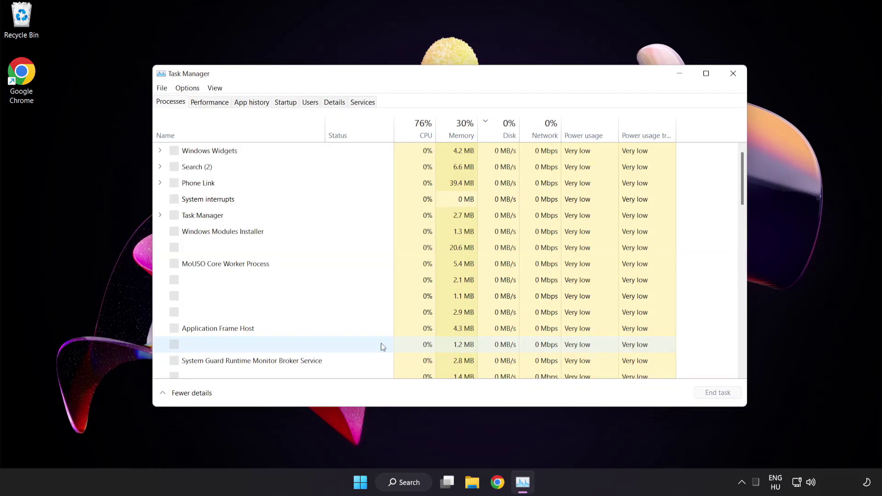
pyautogui.click(285, 102)
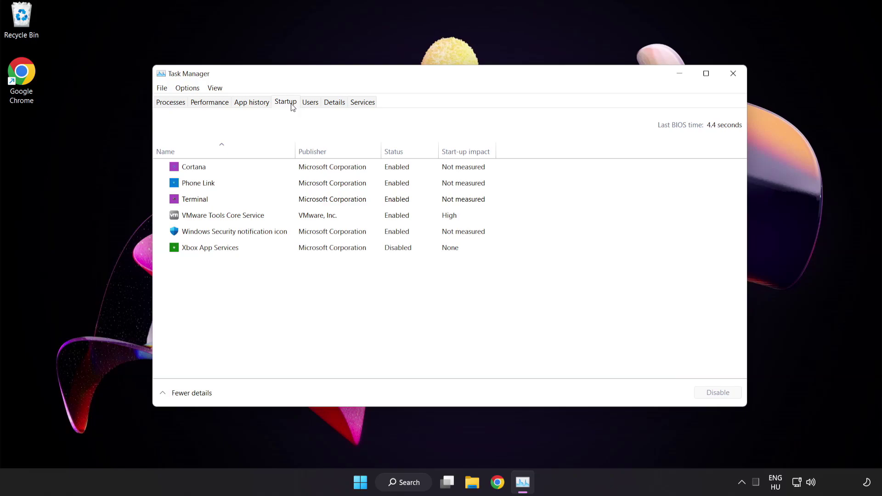
pyautogui.click(292, 172)
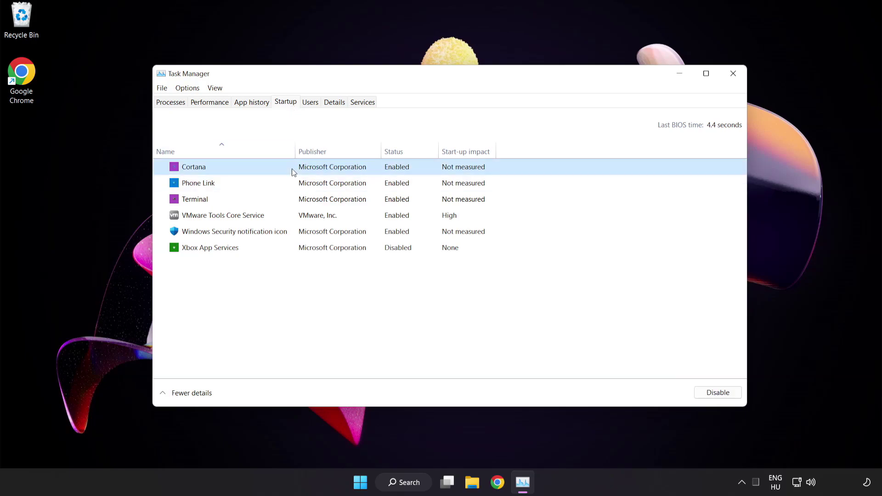
pyautogui.click(723, 397)
pyautogui.click(273, 184)
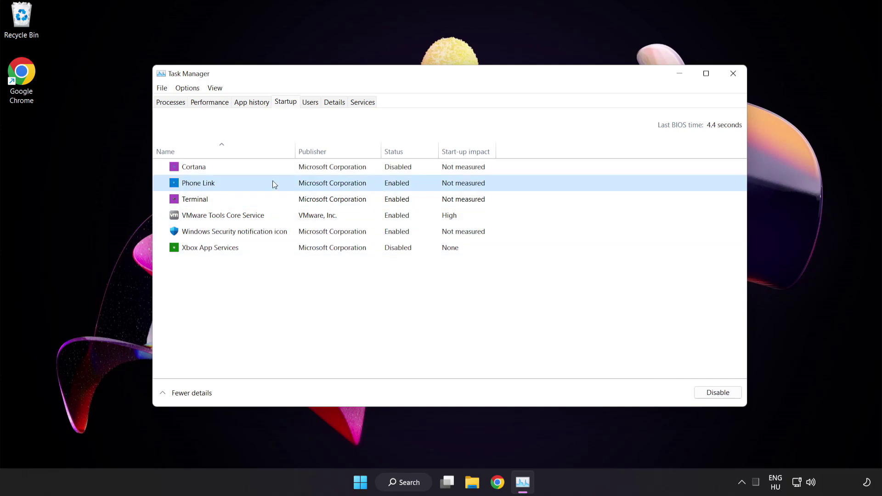
pyautogui.click(714, 397)
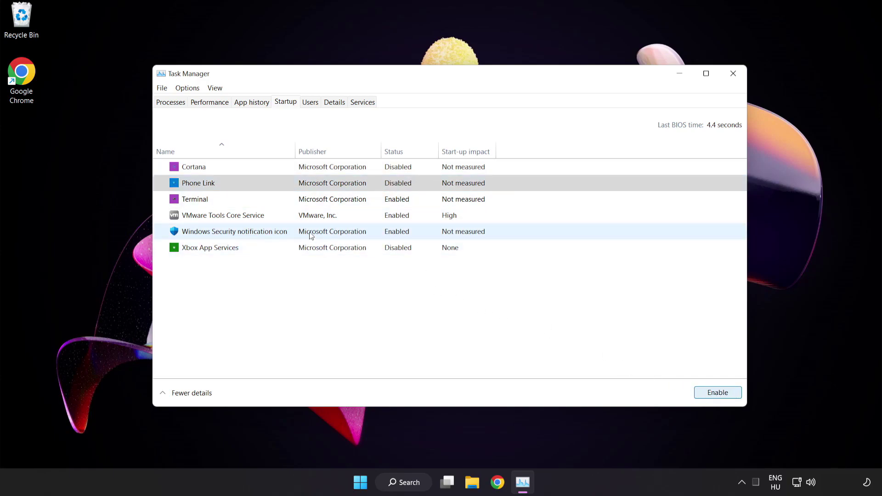
pyautogui.click(280, 200)
pyautogui.click(717, 393)
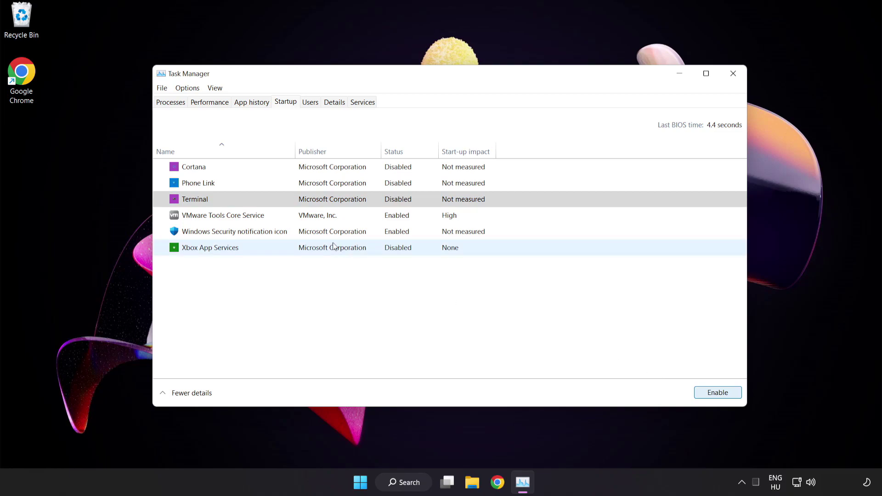
pyautogui.click(301, 233)
pyautogui.click(711, 394)
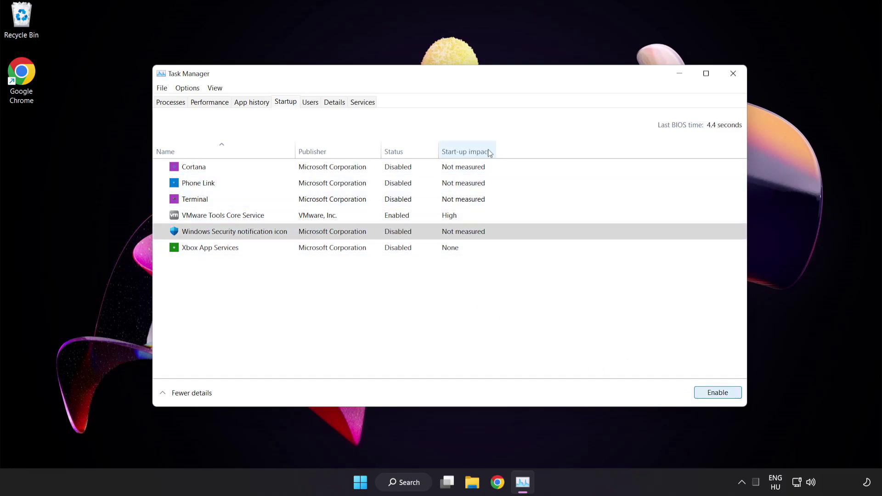
# - Close Task Manager and launch Command Prompt as administrator, centred on screen
pyautogui.click(733, 74)
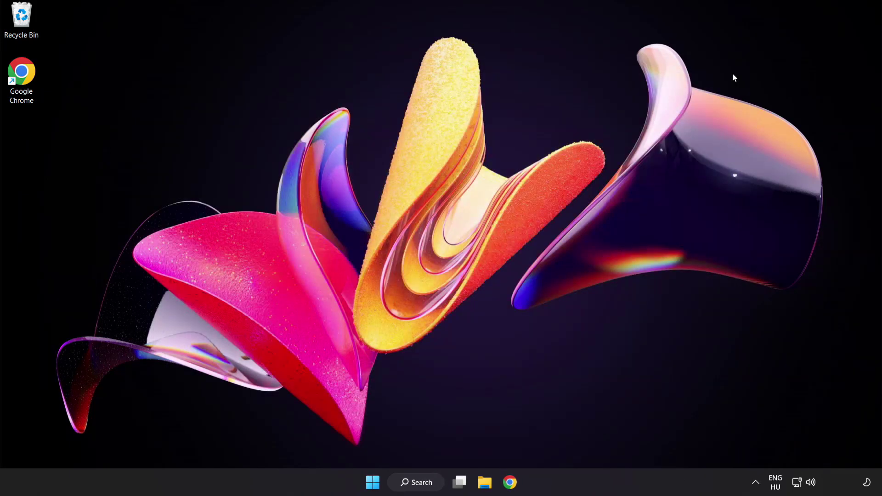
pyautogui.click(418, 485)
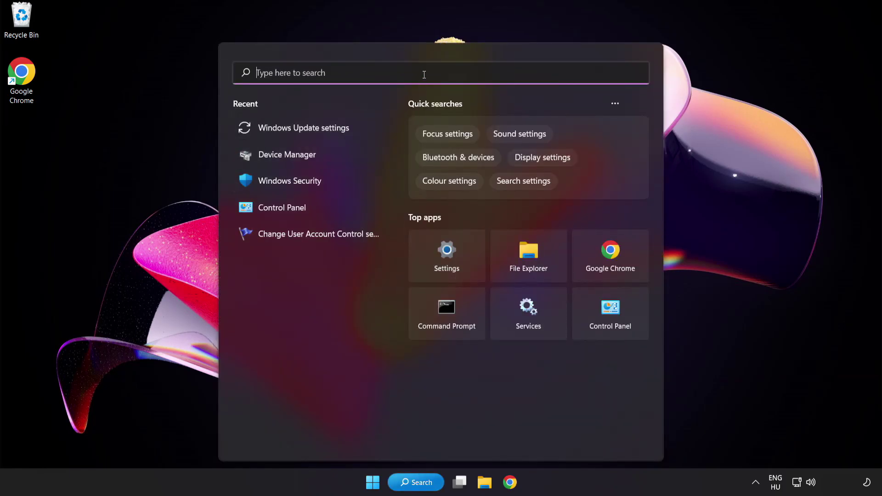
pyautogui.write('cmd')
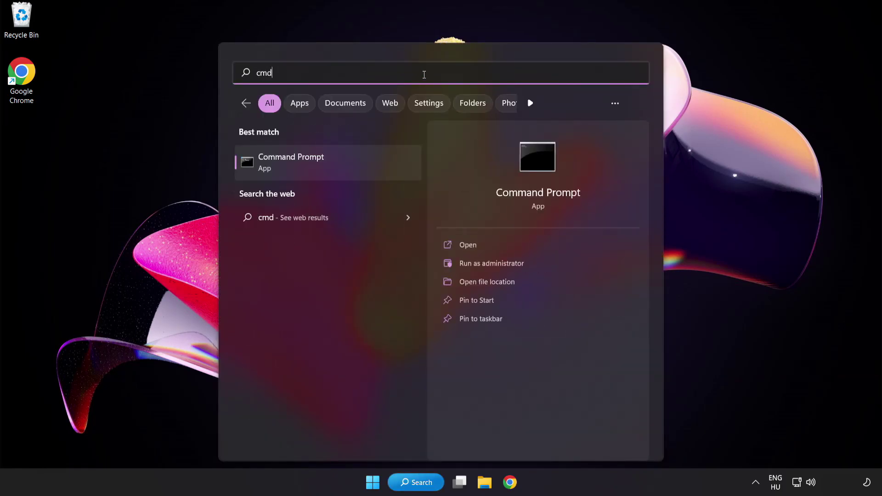
pyautogui.rightClick(331, 169)
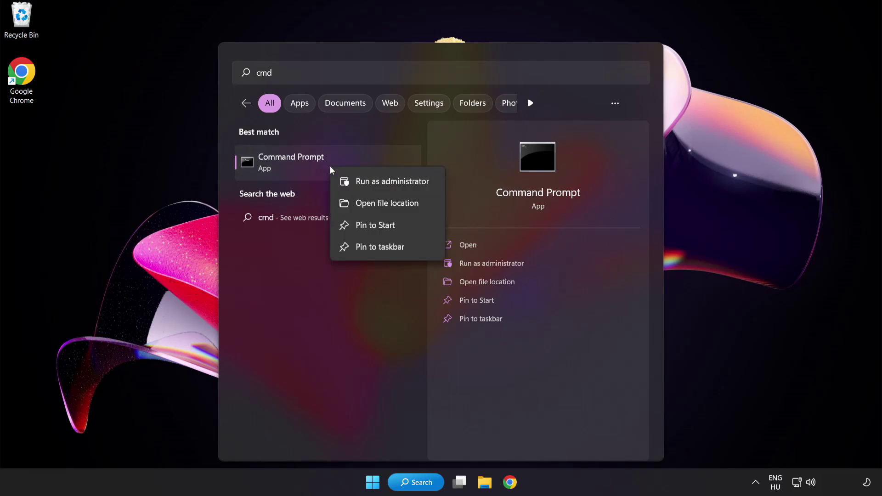
pyautogui.click(372, 183)
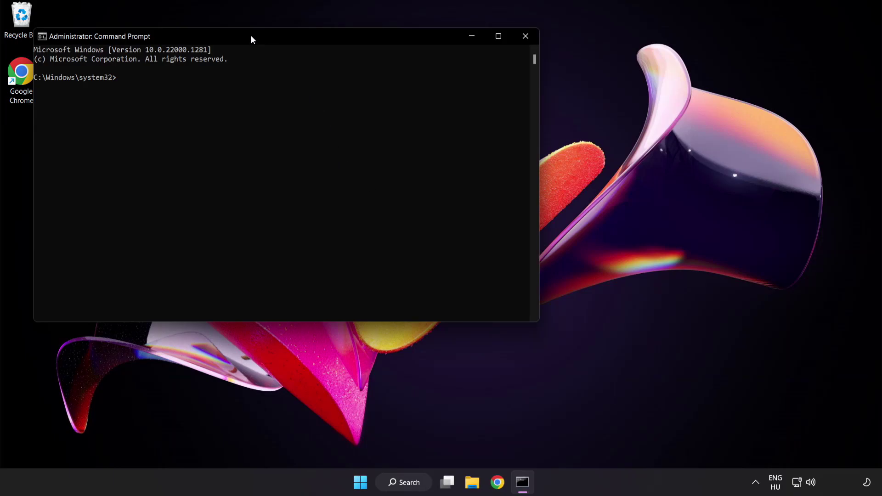
pyautogui.moveTo(250, 35); pyautogui.dragTo(383, 85)
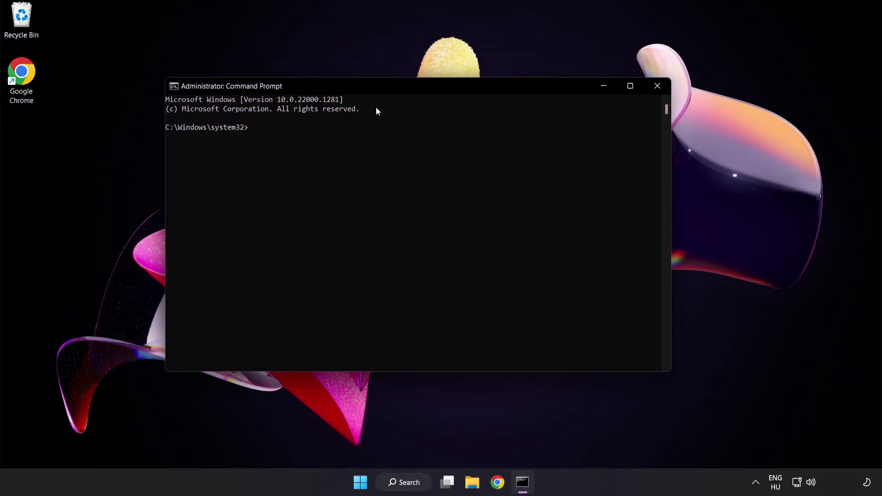
# - Run sfc /scannow until no integrity violations are reported, then close Command Prompt
pyautogui.write('sfc')
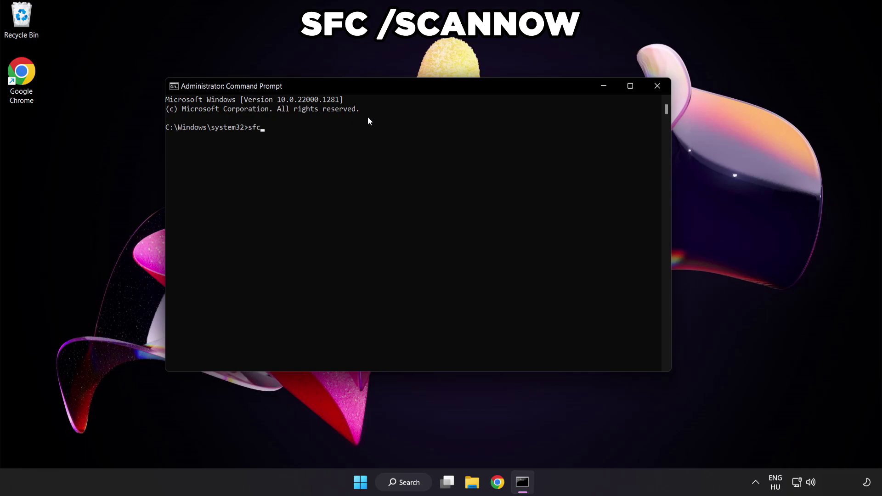
pyautogui.write(' /scannow')
pyautogui.press('Return')
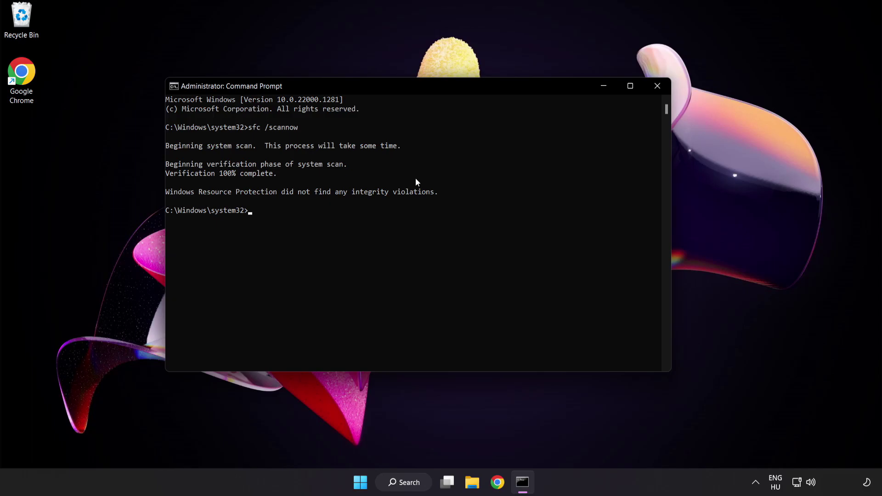
pyautogui.click(656, 89)
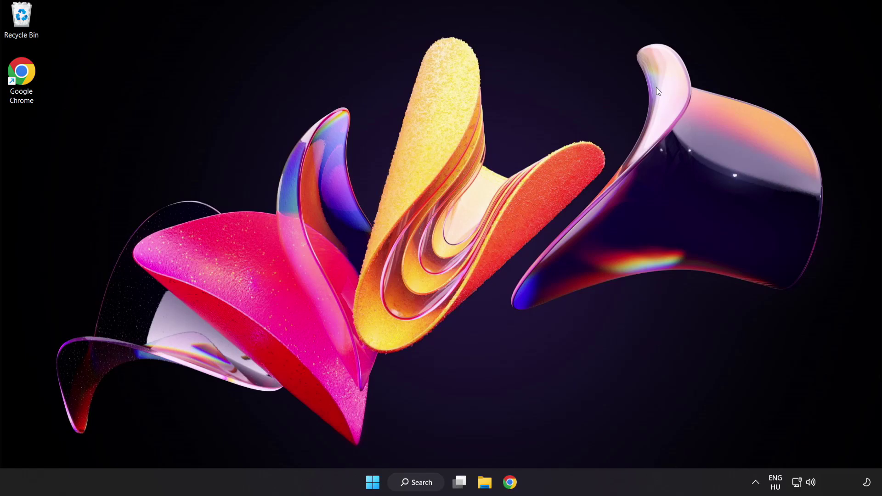
pyautogui.click(372, 481)
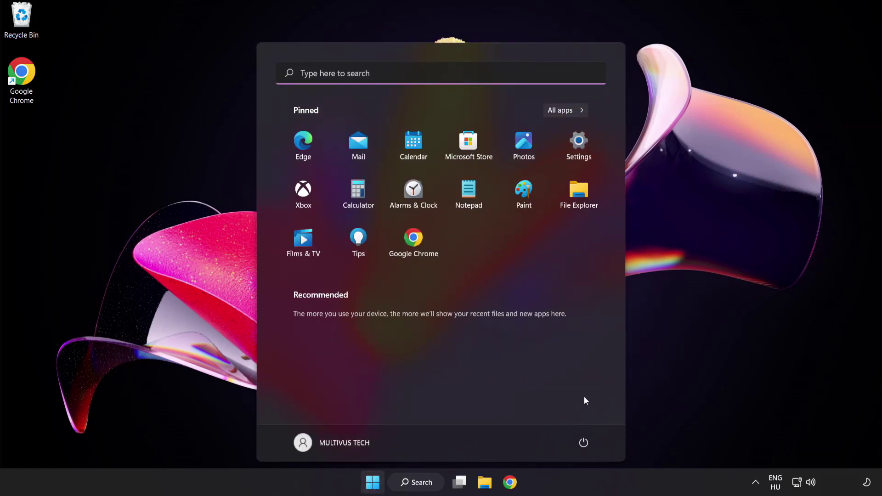
pyautogui.click(584, 442)
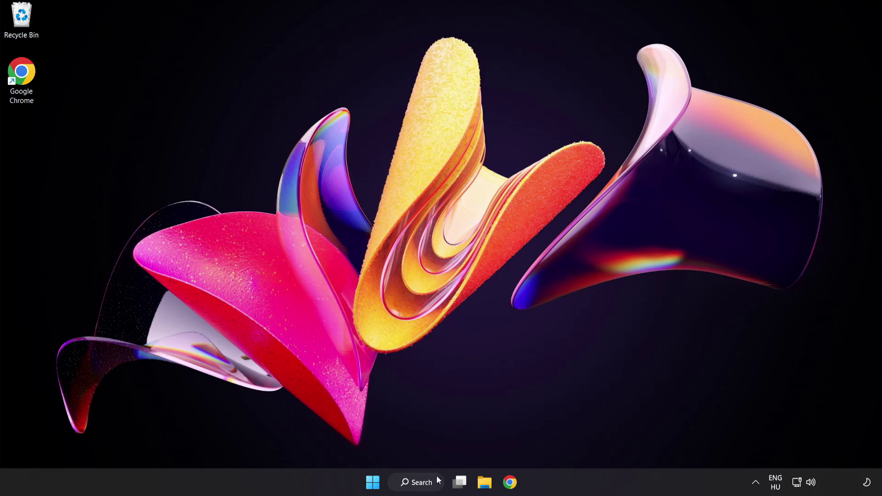
# - Launch Windows Security via search and reach the Virus & threat protection settings' Exclusions section
pyautogui.click(425, 486)
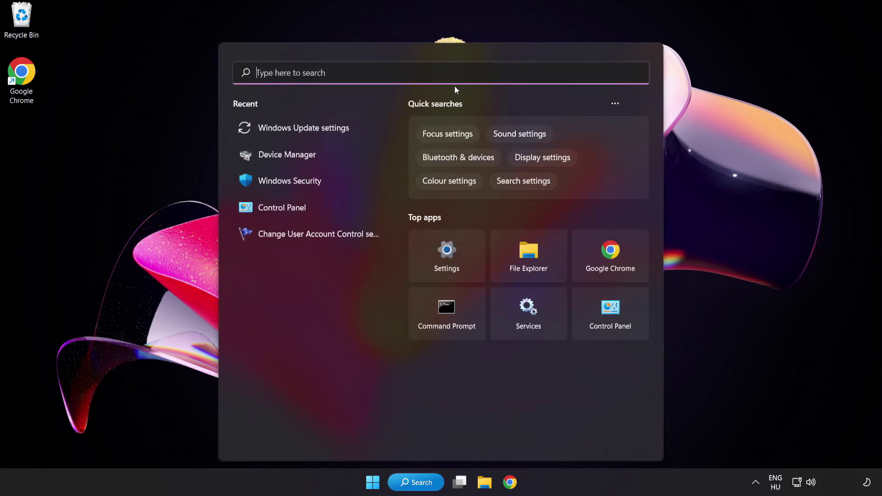
pyautogui.write('security')
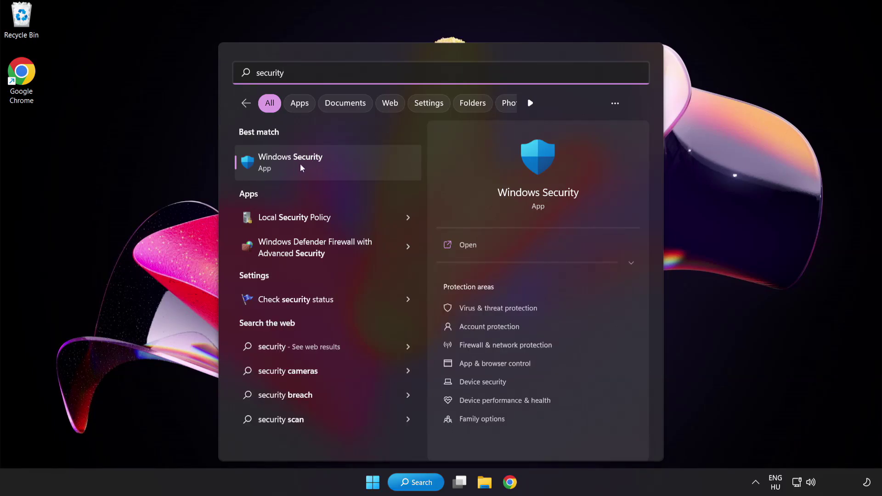
pyautogui.click(333, 163)
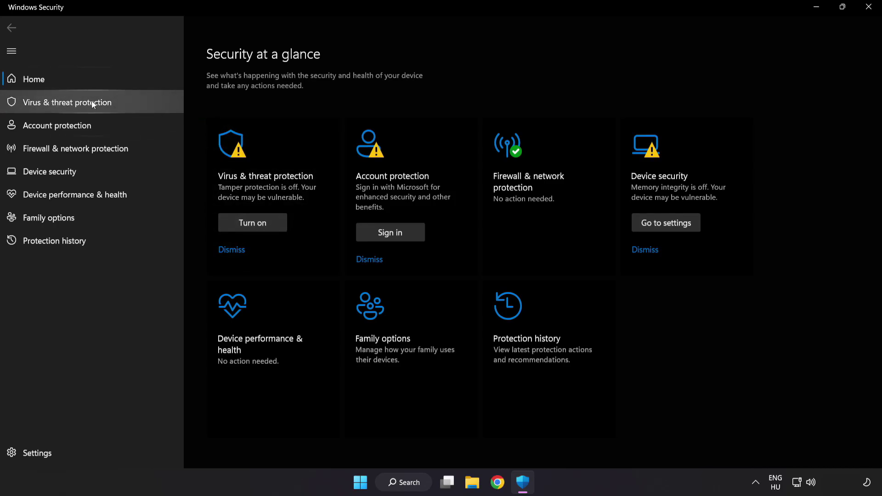
pyautogui.click(133, 105)
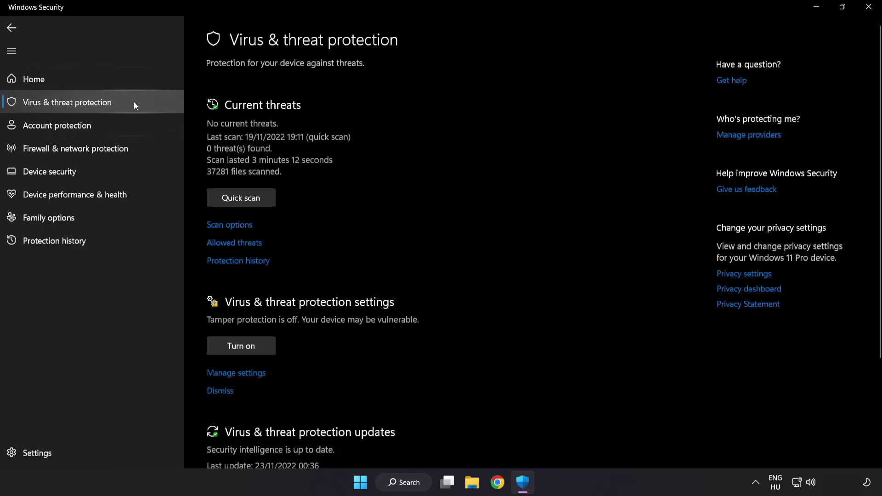
pyautogui.scroll(-3, 558, 135)
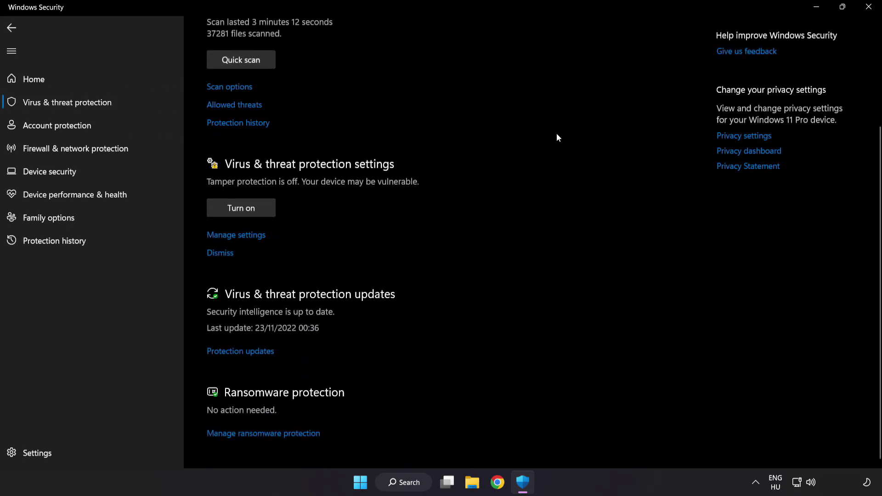
pyautogui.click(242, 235)
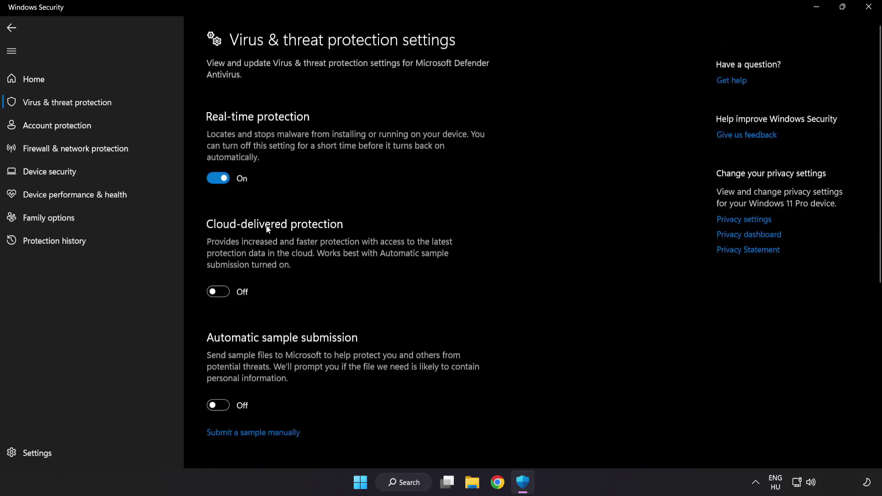
pyautogui.scroll(-6, 513, 239)
pyautogui.scroll(-1, 512, 239)
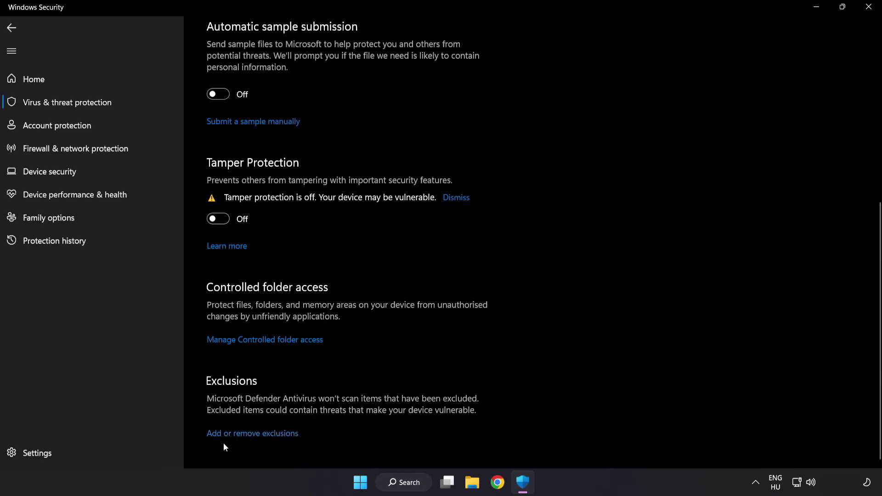
# - Start adding a File exclusion from Defender's Exclusions list
pyautogui.click(257, 435)
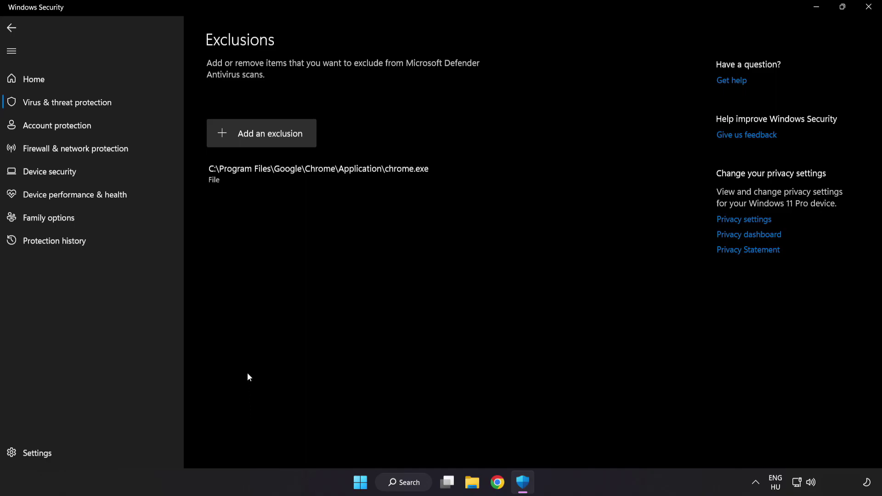
pyautogui.click(263, 140)
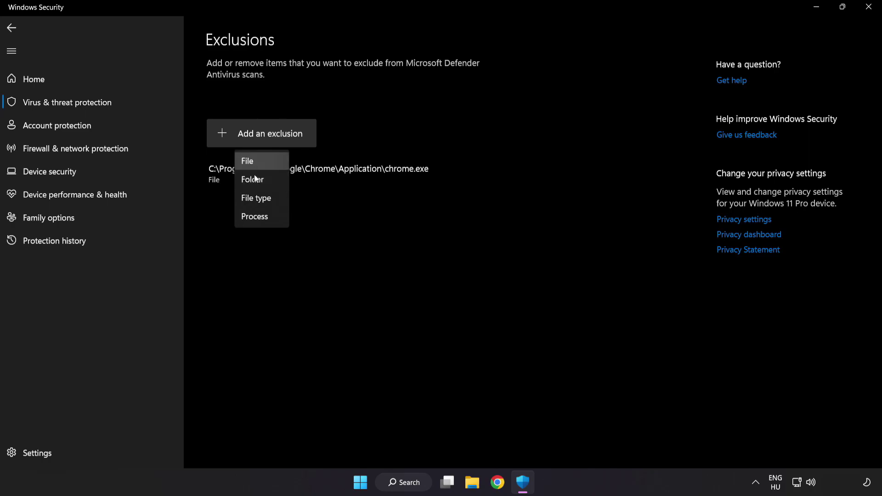
pyautogui.click(257, 162)
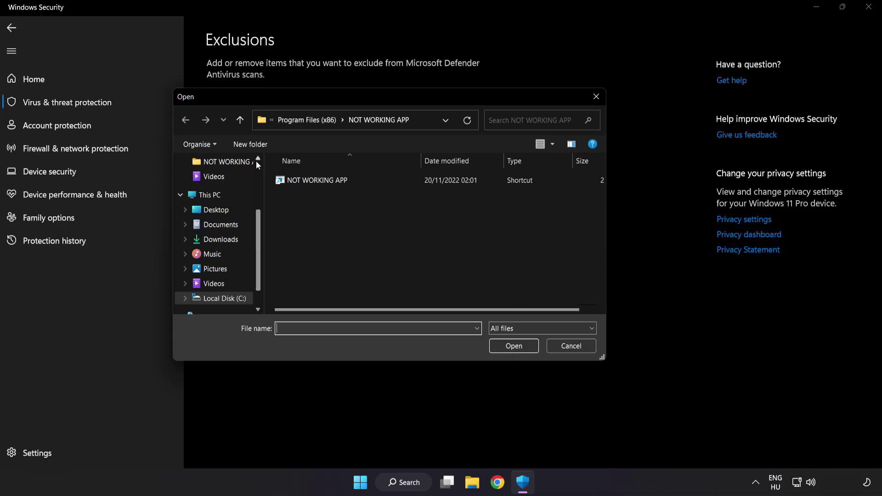
# - Select the shortcut in C:\Program Files (x86)\NOT WORKING APP as the excluded file
pyautogui.click(282, 123)
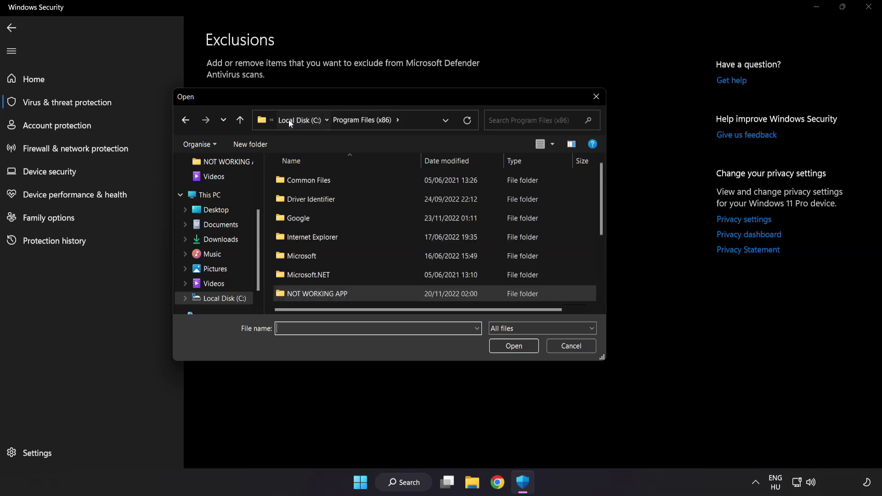
pyautogui.click(288, 120)
pyautogui.click(291, 120)
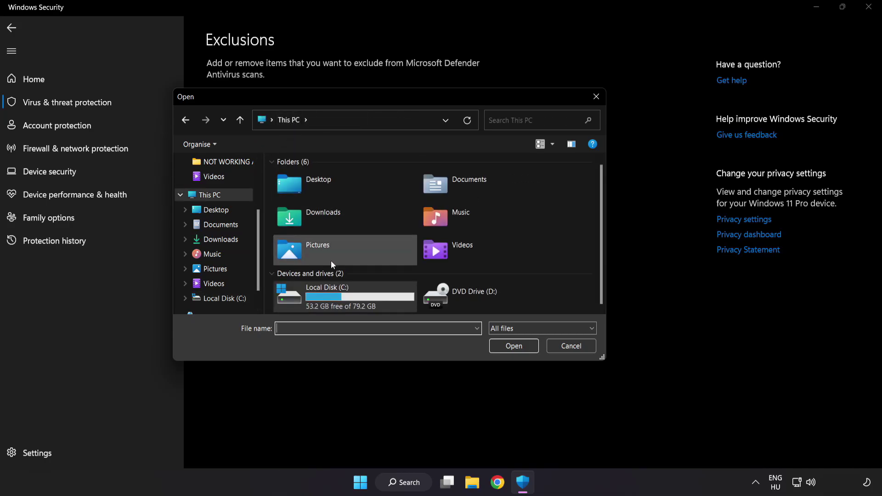
pyautogui.doubleClick(328, 299)
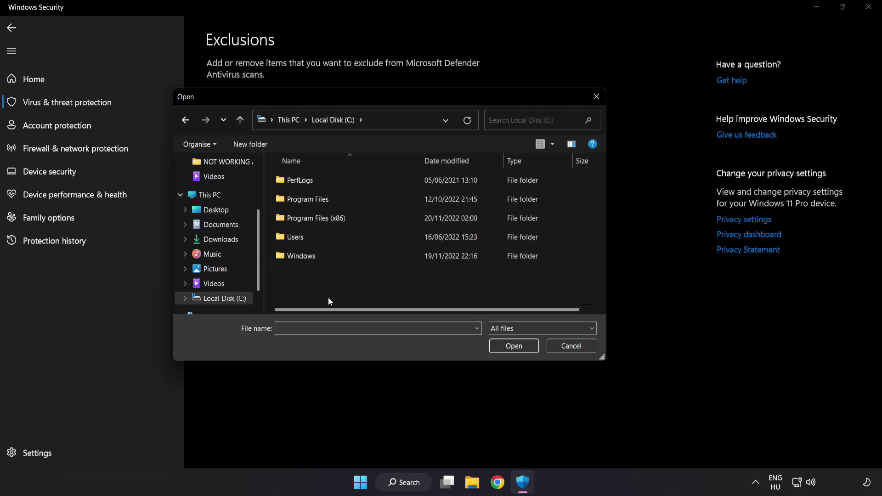
pyautogui.doubleClick(340, 216)
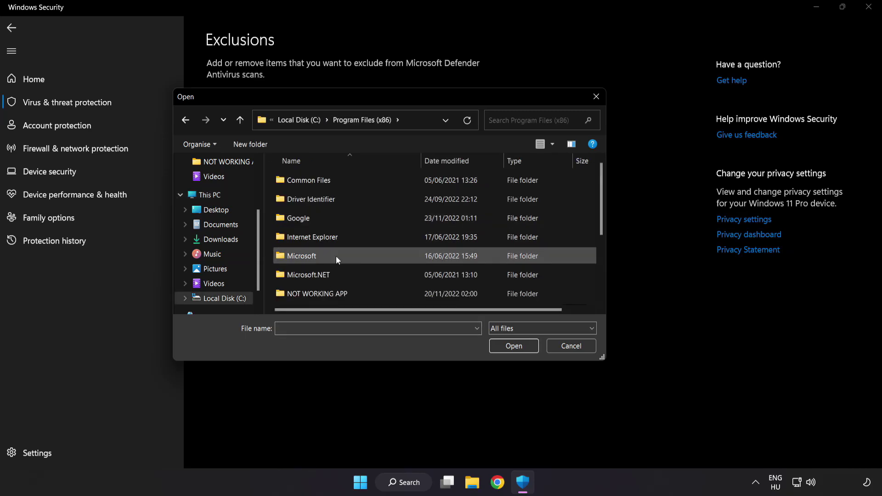
pyautogui.scroll(-1, 325, 302)
pyautogui.click(315, 239)
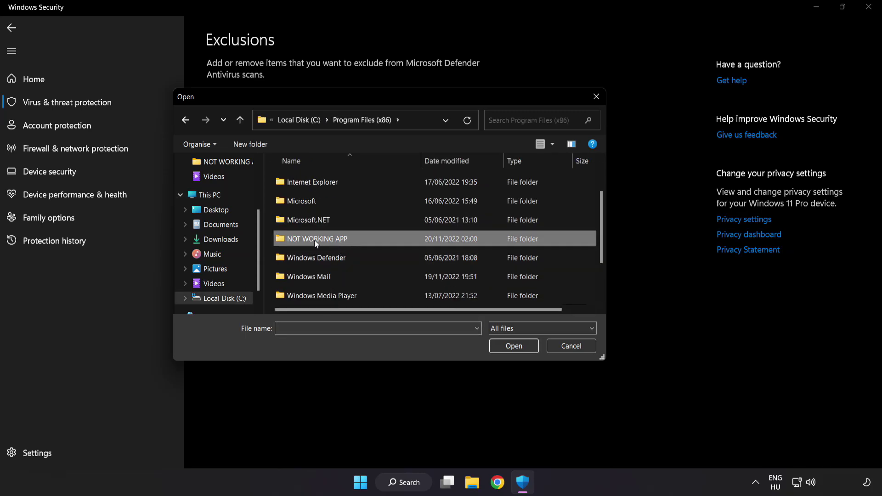
pyautogui.doubleClick(350, 239)
pyautogui.click(322, 184)
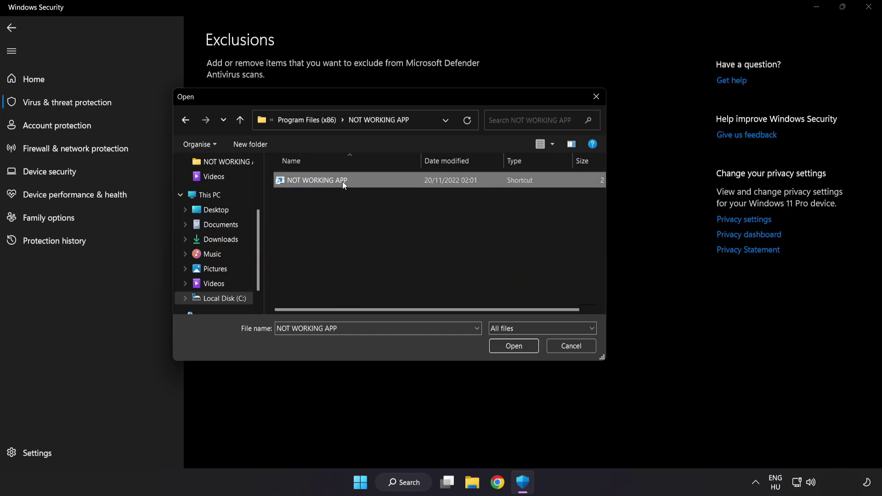
pyautogui.click(514, 349)
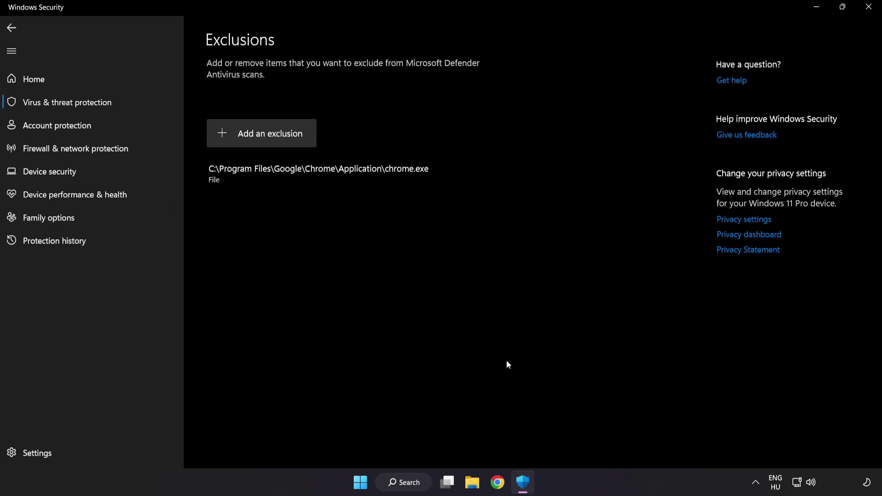
# - Close Windows Security and bring up the Start menu's Sleep, Shut down and Restart options
pyautogui.click(865, 15)
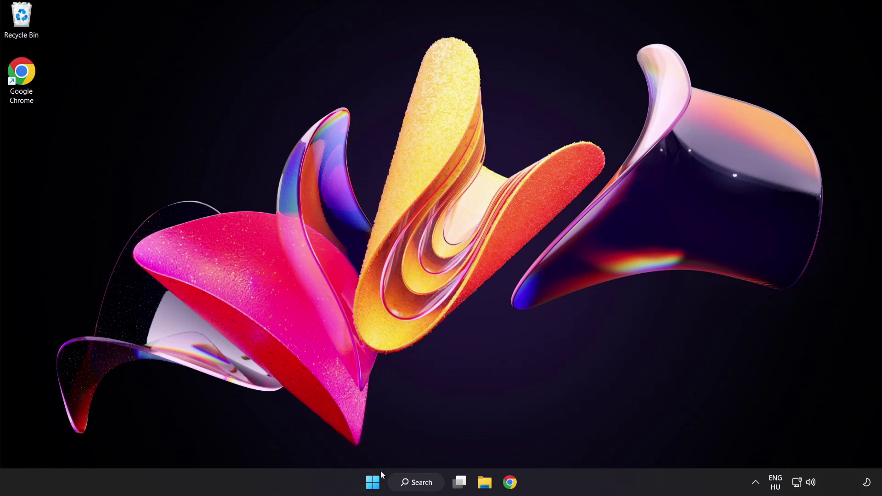
pyautogui.click(373, 482)
pyautogui.click(585, 443)
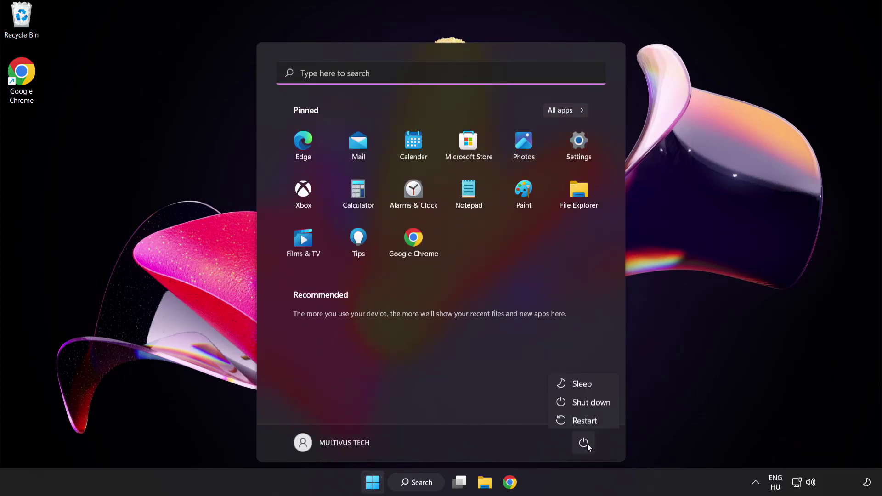